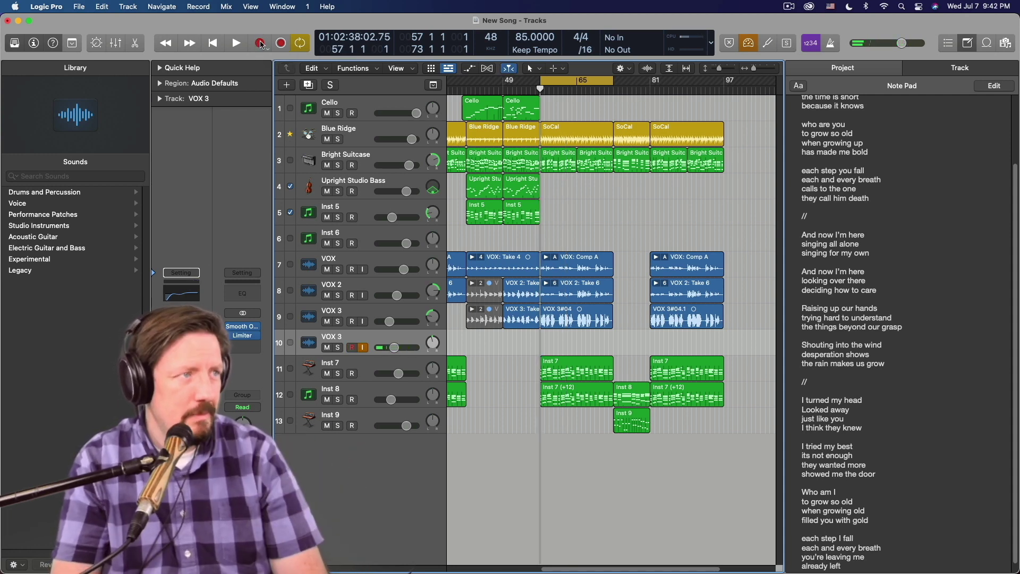
Record a new vocal take, VOX 3#08, on the second VOX 3 track from bar 65 to around bar 73
{"action": "left_click", "coordinate": [260, 43]}
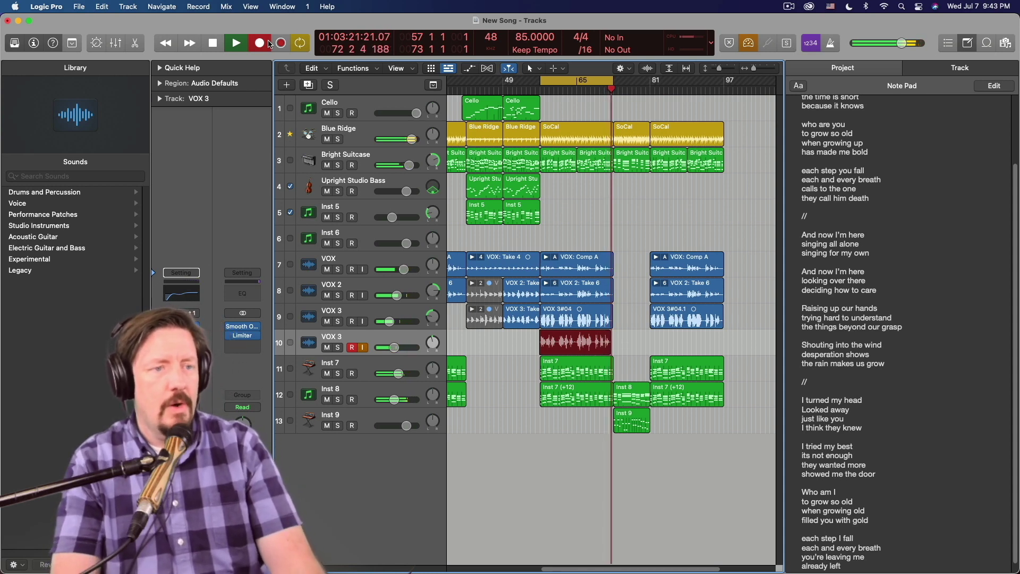
{"action": "key", "text": "space"}
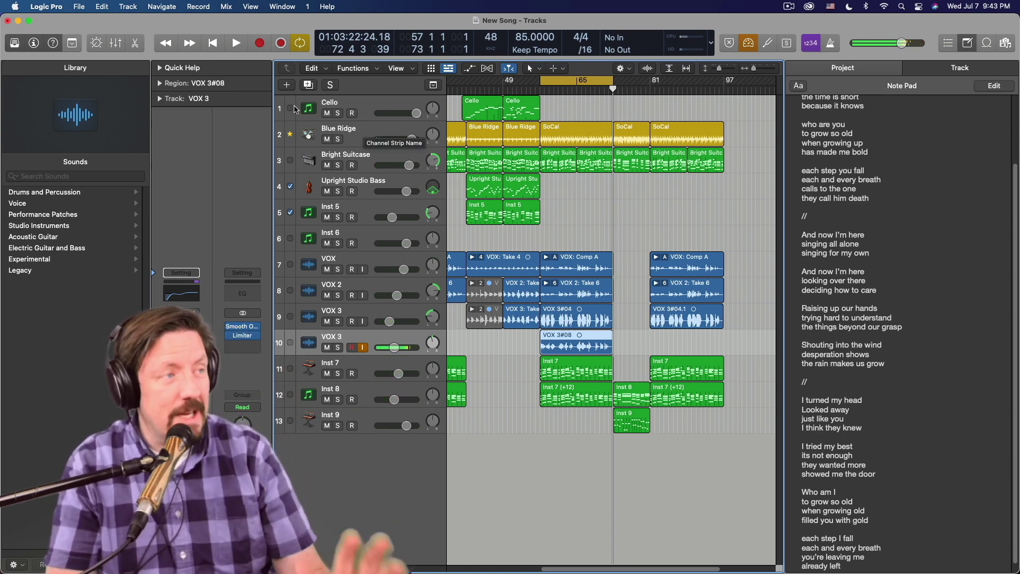
Review Logic's audio device preferences: output Use with Screenflow, 32-sample buffer
{"action": "left_click", "coordinate": [79, 6]}
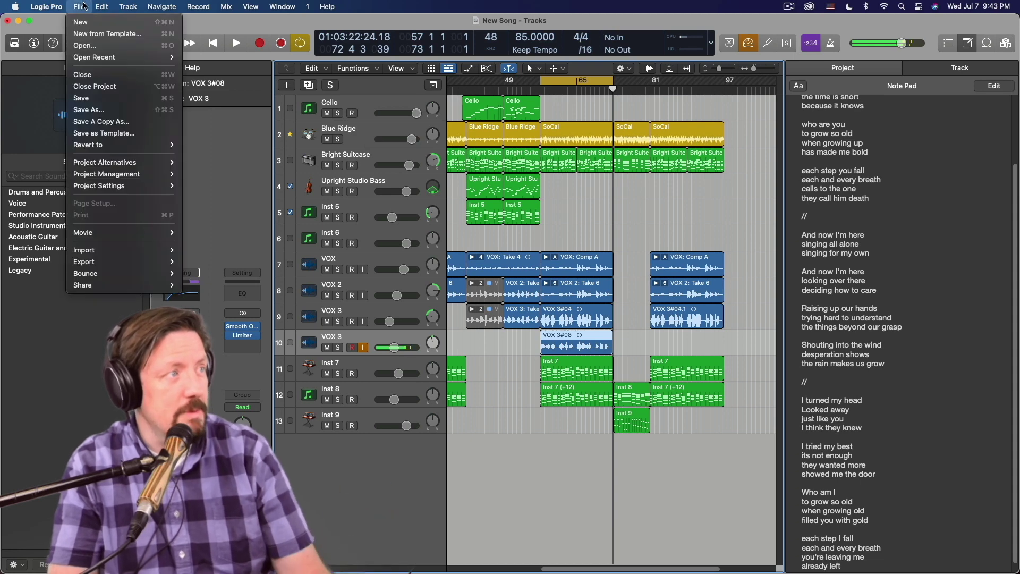
{"action": "mouse_move", "coordinate": [47, 7]}
{"action": "mouse_move", "coordinate": [58, 39]}
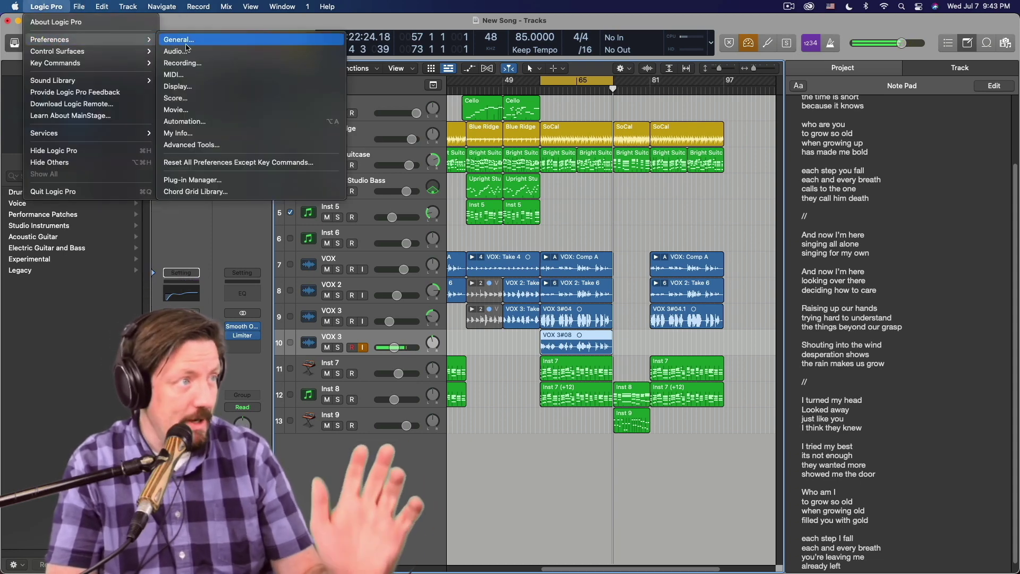
{"action": "left_click", "coordinate": [216, 51]}
{"action": "left_click_drag", "start_coordinate": [610, 215], "coordinate": [610, 150]}
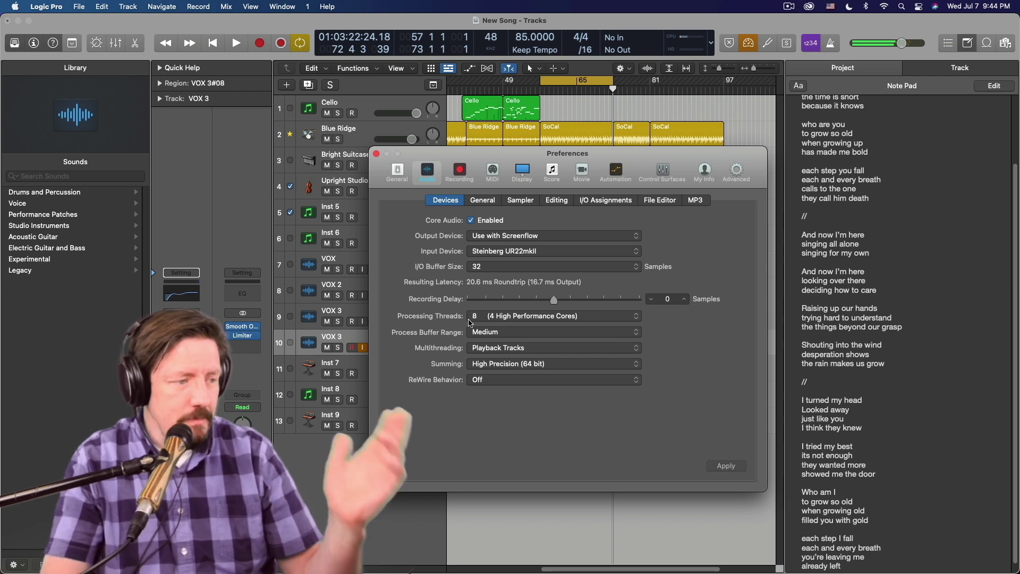
Show the Use with Screenflow multi-output device in Audio MIDI Setup, then return to ScreenFlow
{"action": "mouse_move", "coordinate": [468, 558]}
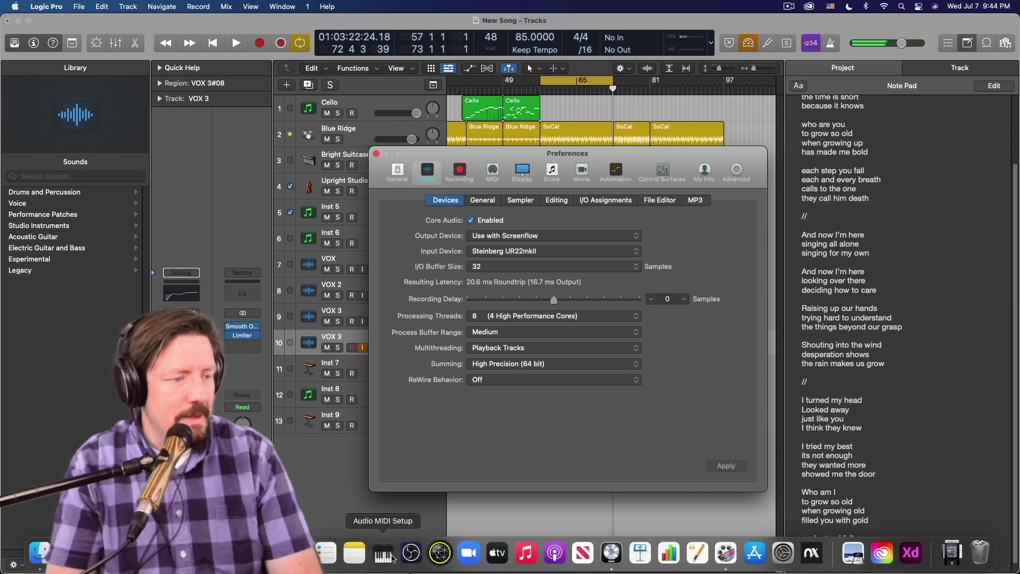
{"action": "left_click", "coordinate": [381, 555]}
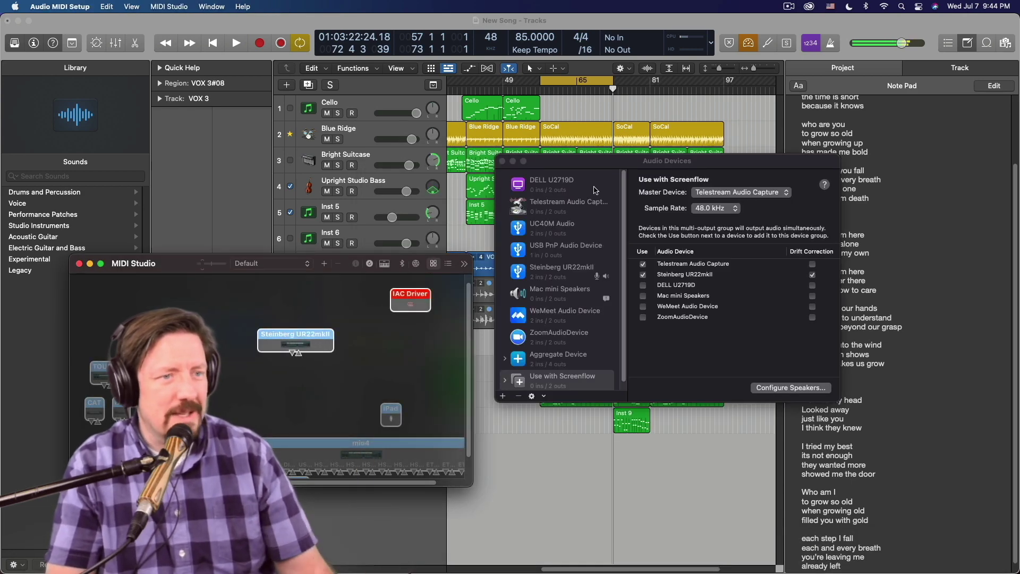
{"action": "left_click", "coordinate": [621, 332]}
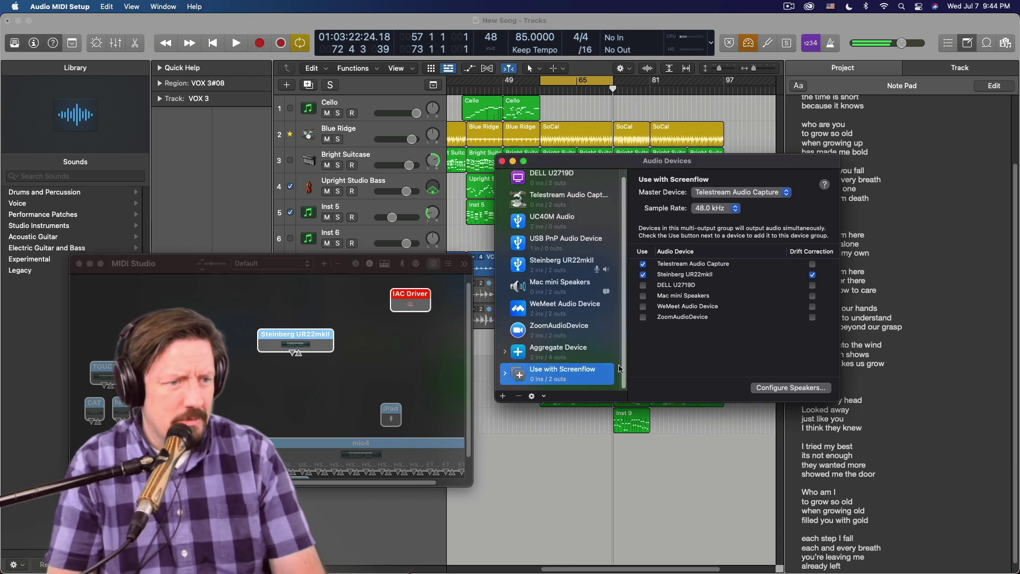
{"action": "key", "text": "super+Tab"}
{"action": "key", "text": "super+Tab"}
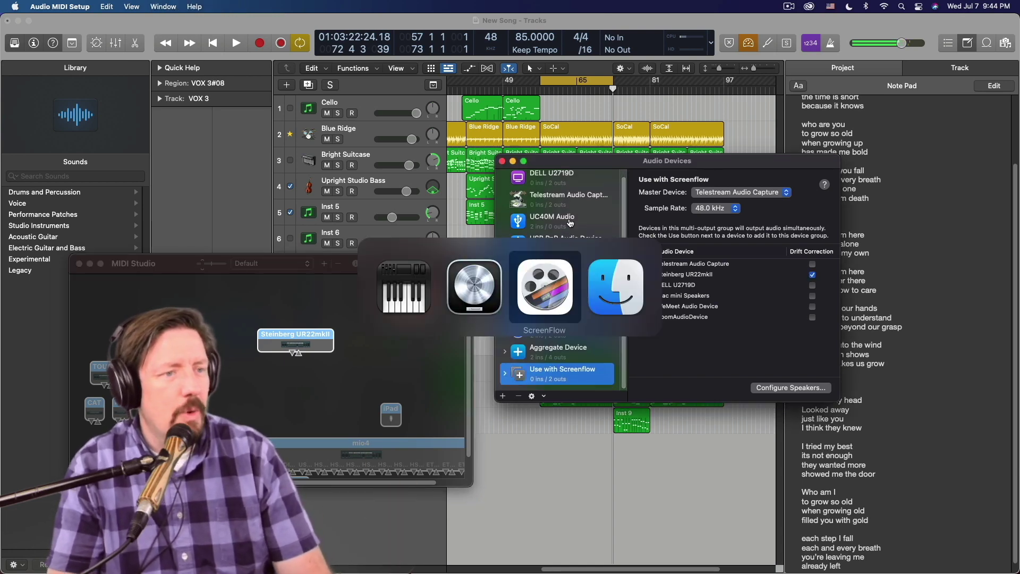
{"action": "left_click", "coordinate": [37, 6]}
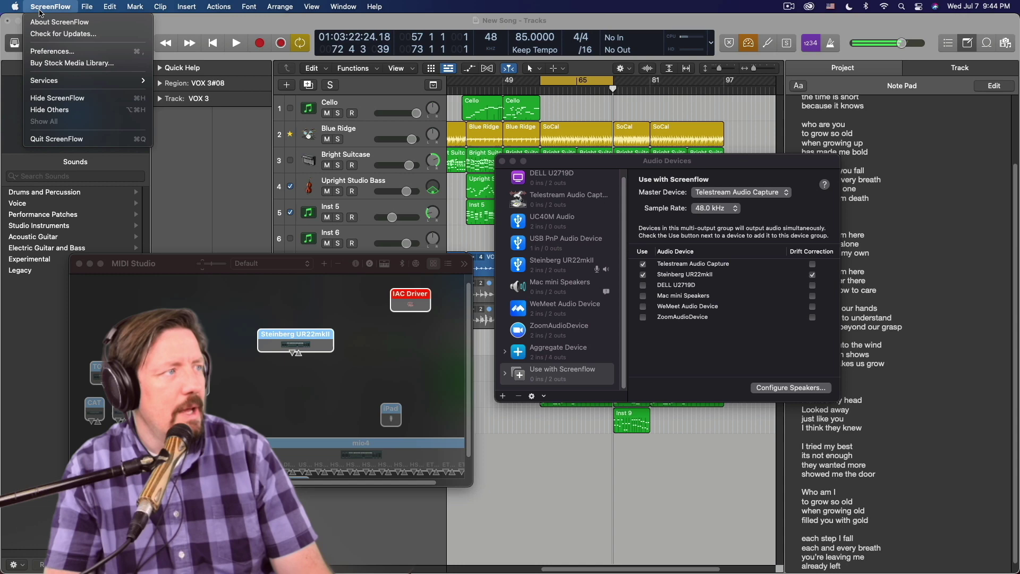
{"action": "left_click", "coordinate": [48, 51]}
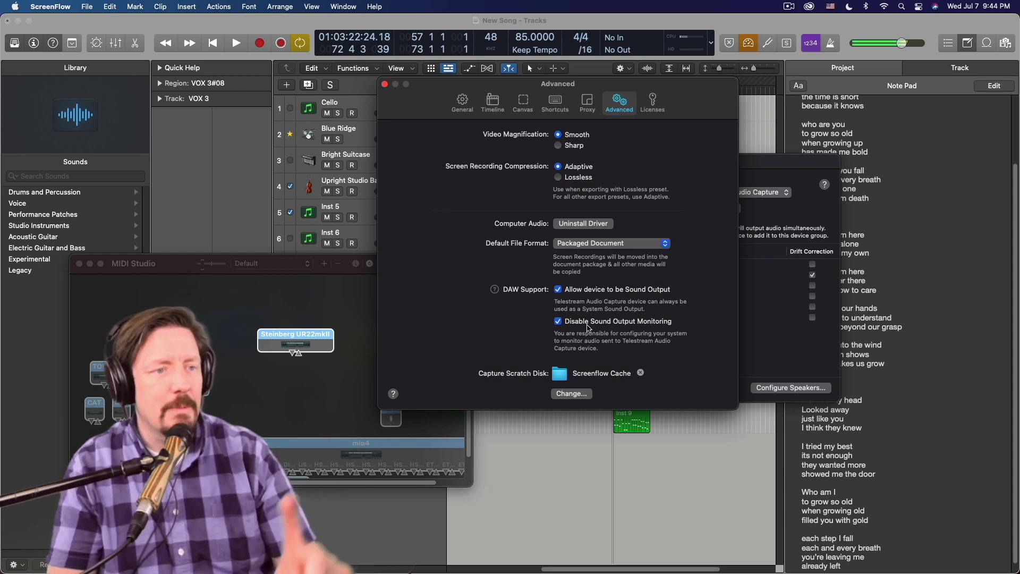
{"action": "left_click", "coordinate": [385, 85]}
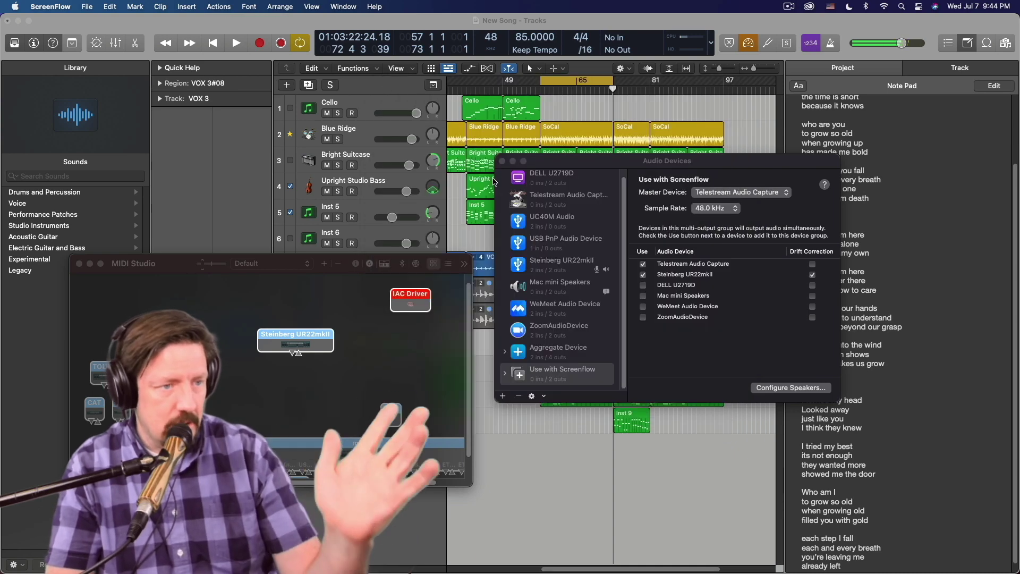
Inspect the Aggregate Device (Steinberg UR22mkII plus Telestream Audio Capture) without creating a new device, then return to Logic's preferences
{"action": "left_click_drag", "start_coordinate": [601, 160], "coordinate": [588, 147]}
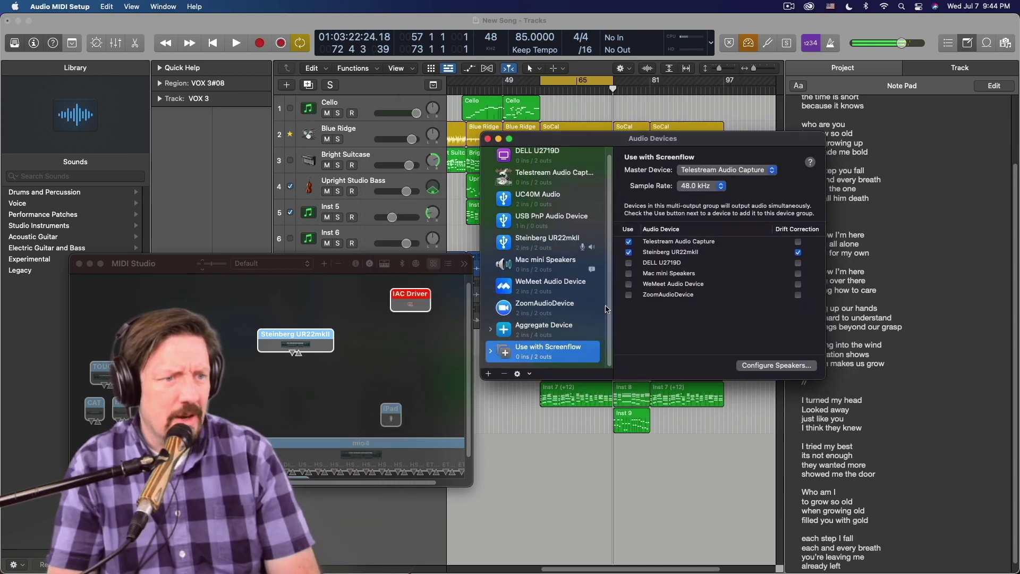
{"action": "left_click", "coordinate": [488, 374]}
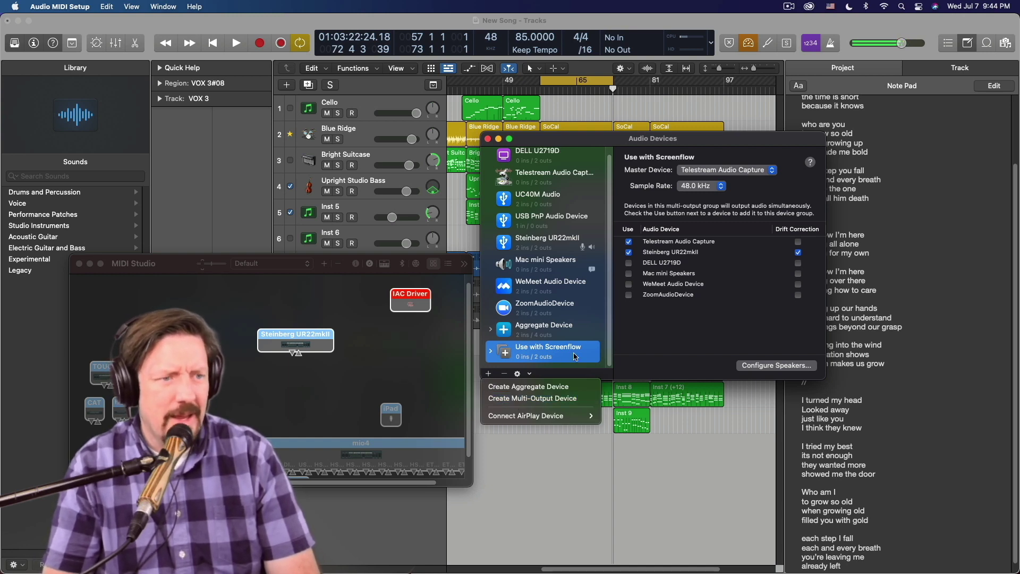
{"action": "left_click", "coordinate": [671, 342]}
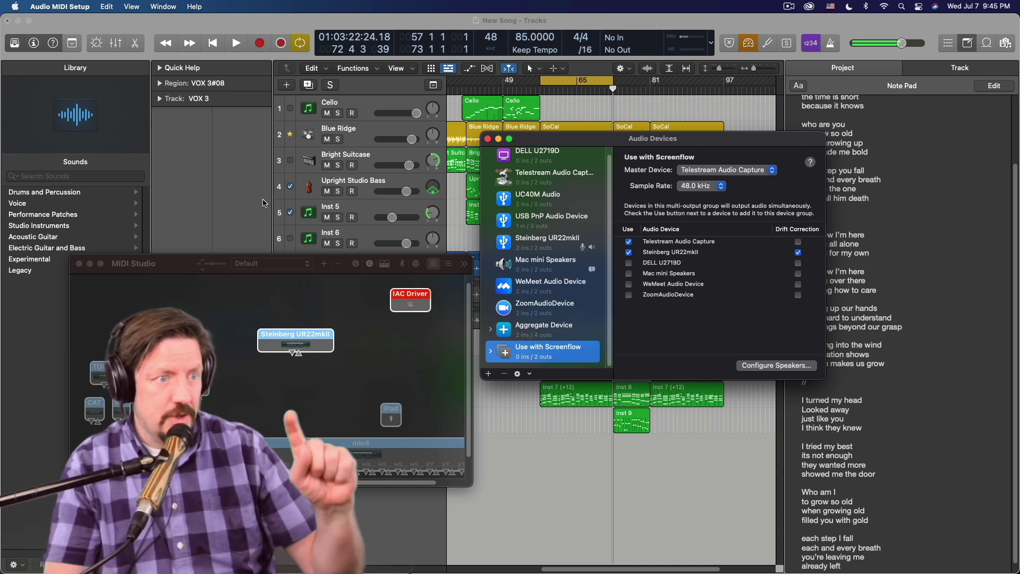
{"action": "left_click", "coordinate": [550, 333]}
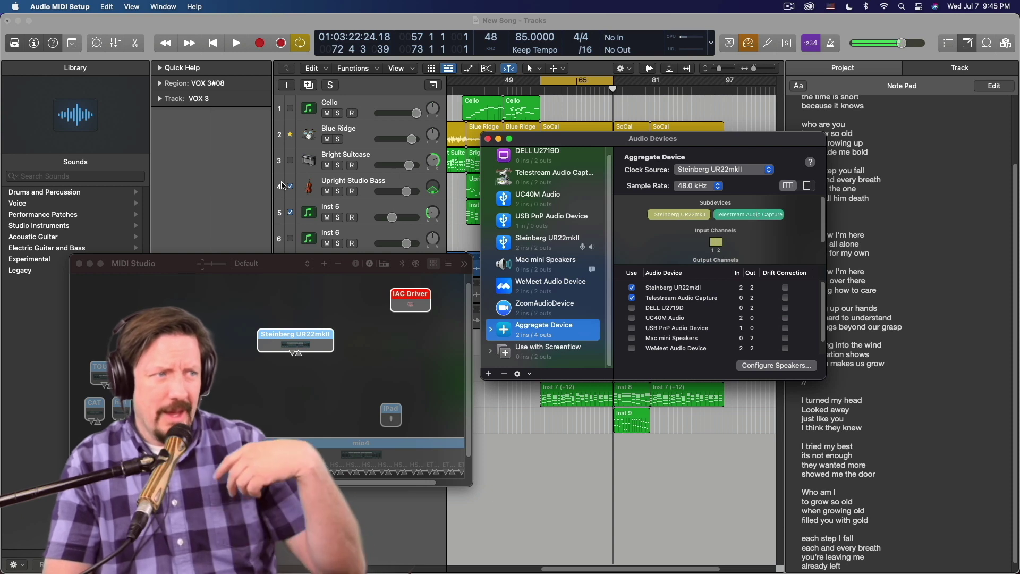
{"action": "left_click", "coordinate": [213, 180]}
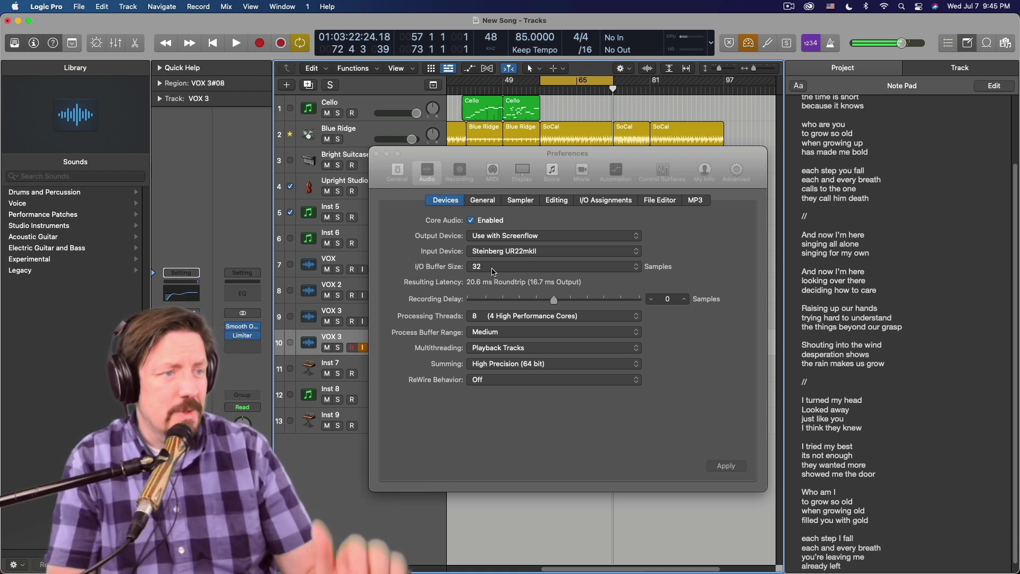
Close Preferences, float the CPU Performance Meter over the Note Pad, and briefly toggle the Mixer
{"action": "left_click", "coordinate": [376, 154]}
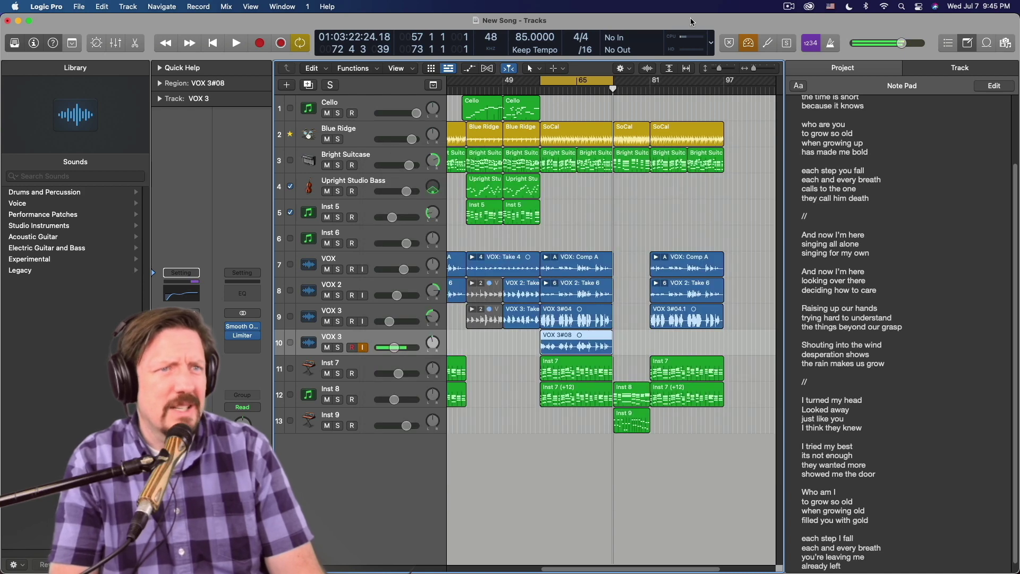
{"action": "double_click", "coordinate": [693, 36]}
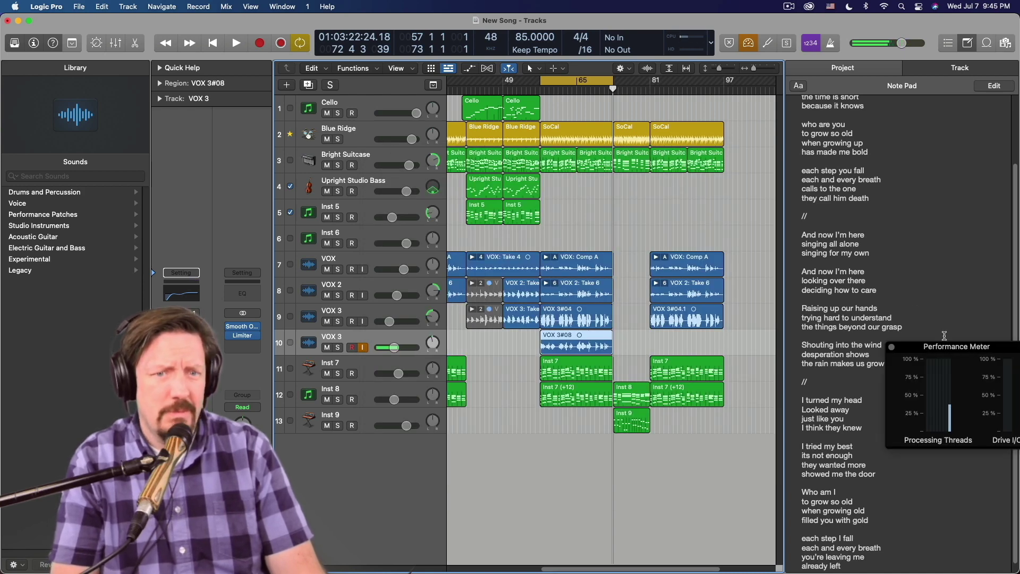
{"action": "left_click_drag", "start_coordinate": [955, 350], "coordinate": [875, 223]}
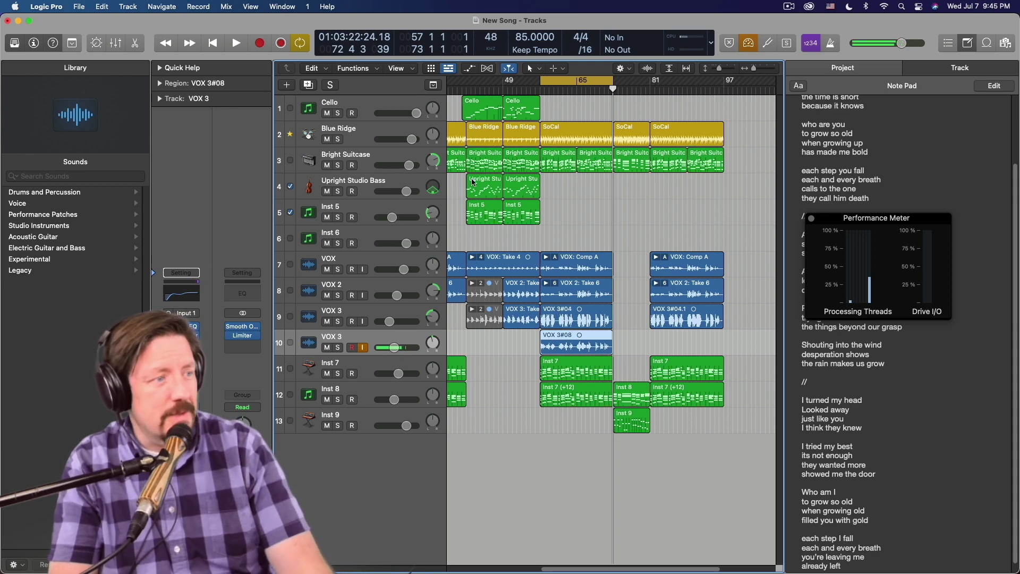
{"action": "key", "text": "x"}
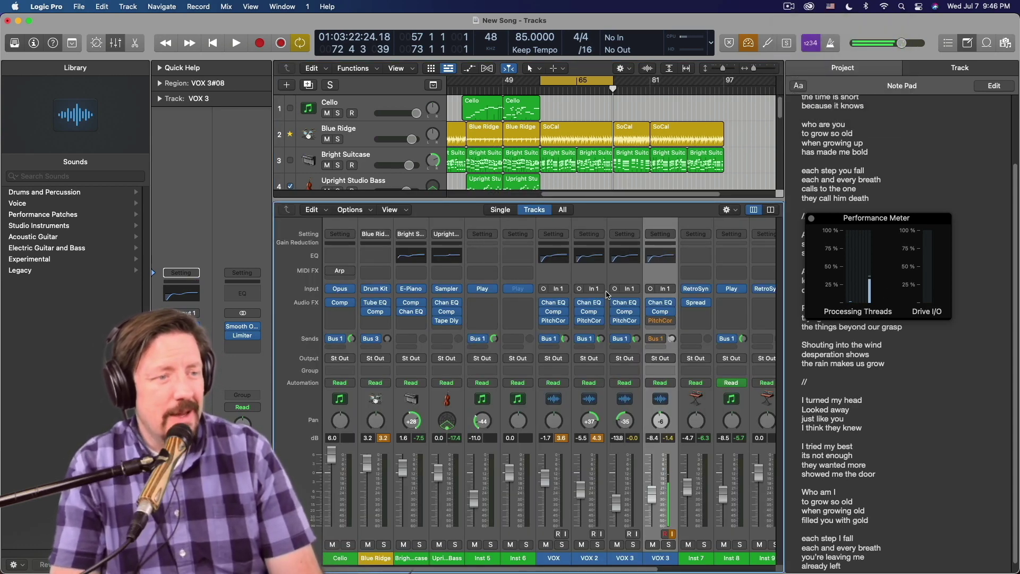
{"action": "key", "text": "x"}
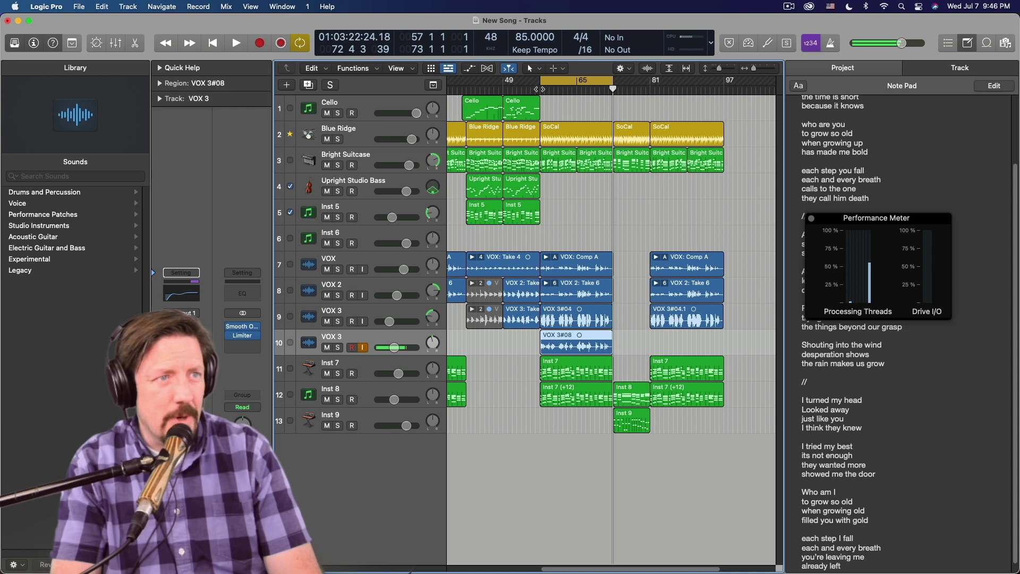
Play the new take back from around bar 58 and select the Blue Ridge drummer track
{"action": "left_click", "coordinate": [539, 89]}
{"action": "key", "text": "space"}
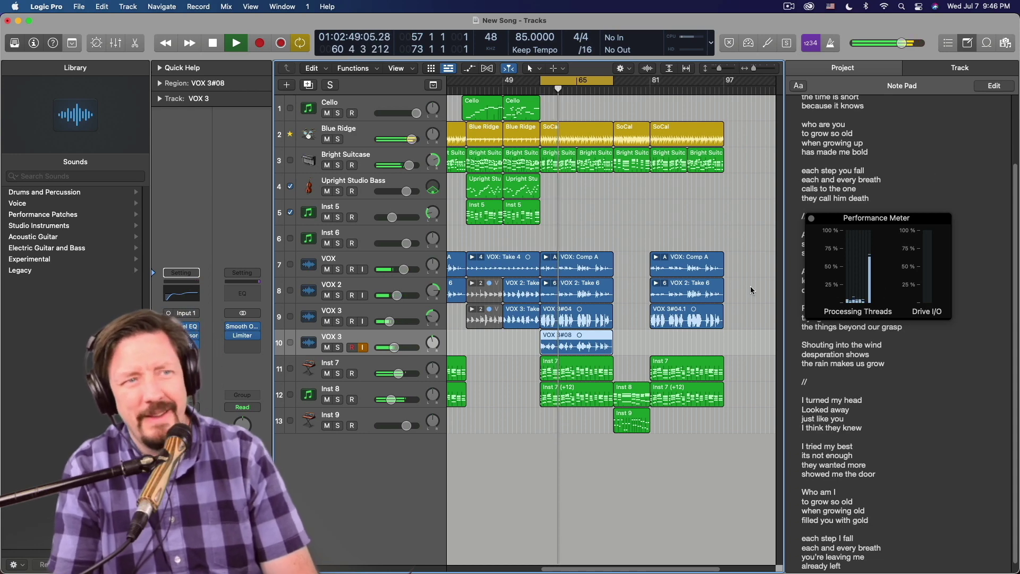
{"action": "left_click", "coordinate": [327, 133]}
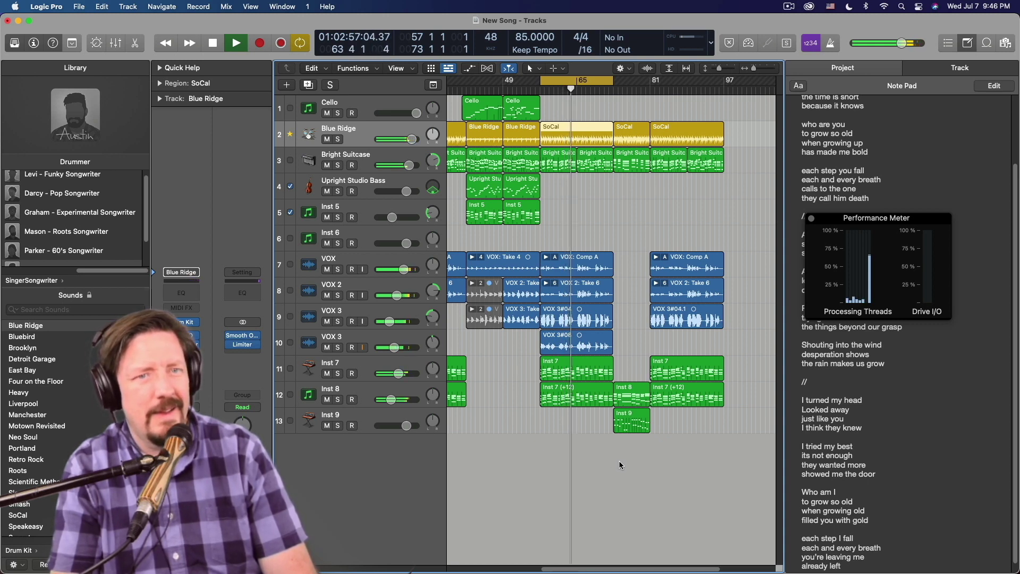
Stop playback, enable input monitoring on the second VOX 3 track, and play again
{"action": "key", "text": "space"}
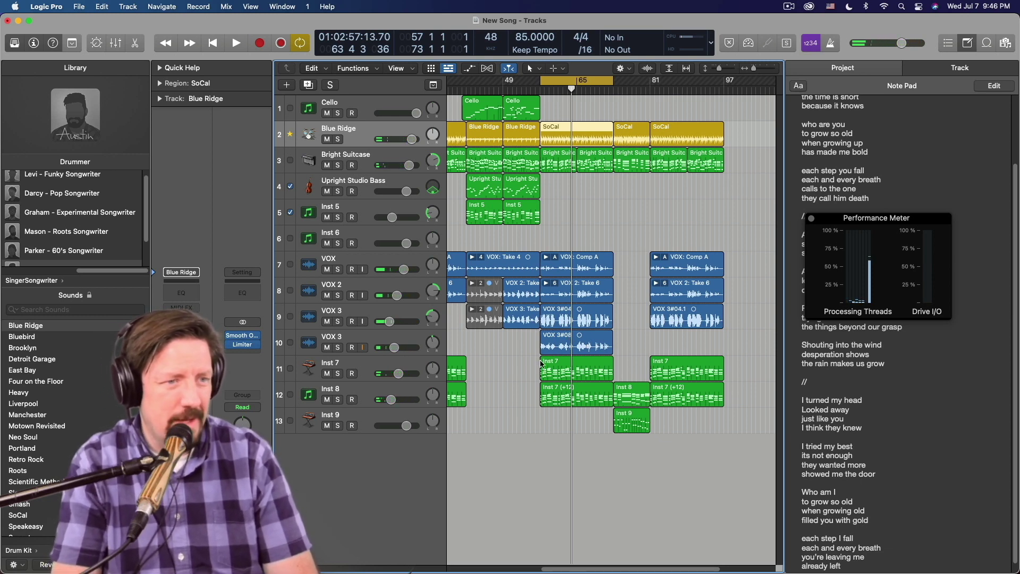
{"action": "left_click", "coordinate": [364, 348]}
{"action": "key", "text": "space"}
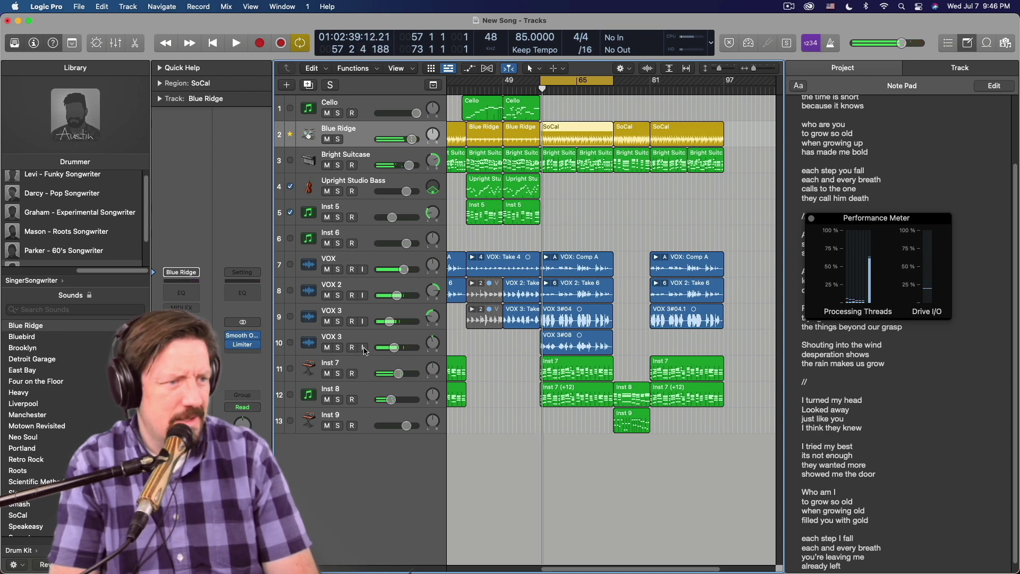
{"action": "key", "text": "space"}
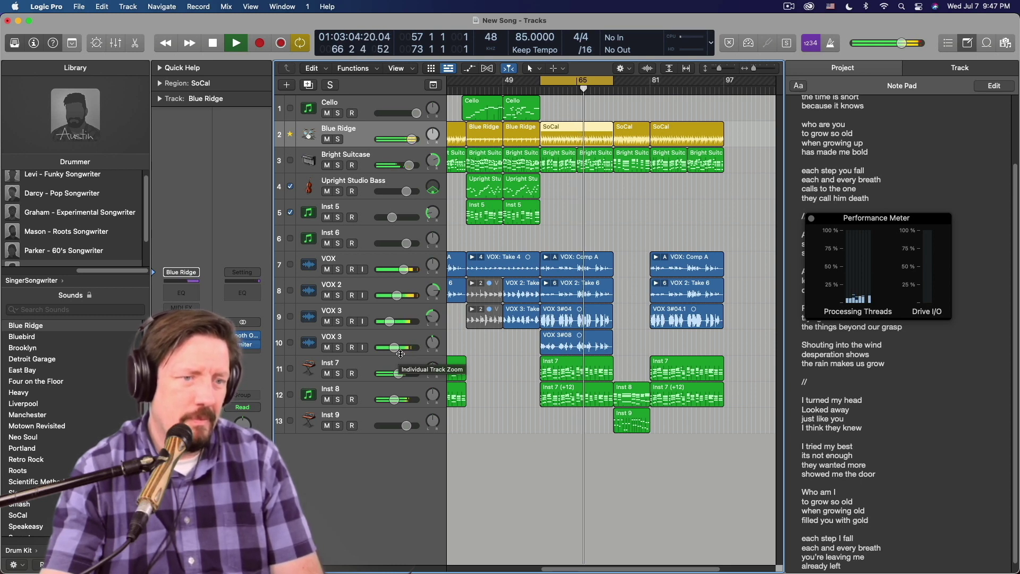
{"action": "key", "text": "space"}
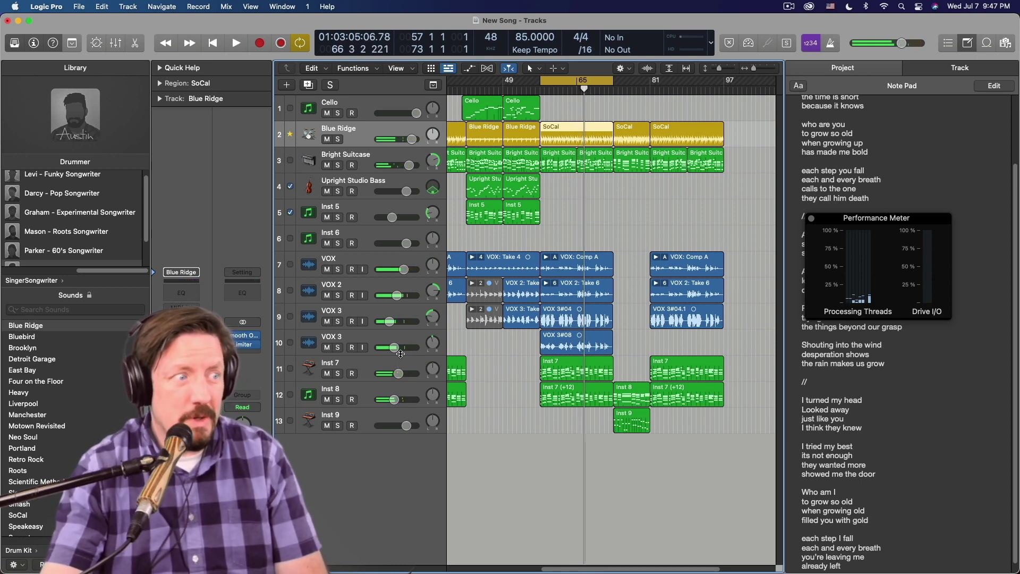